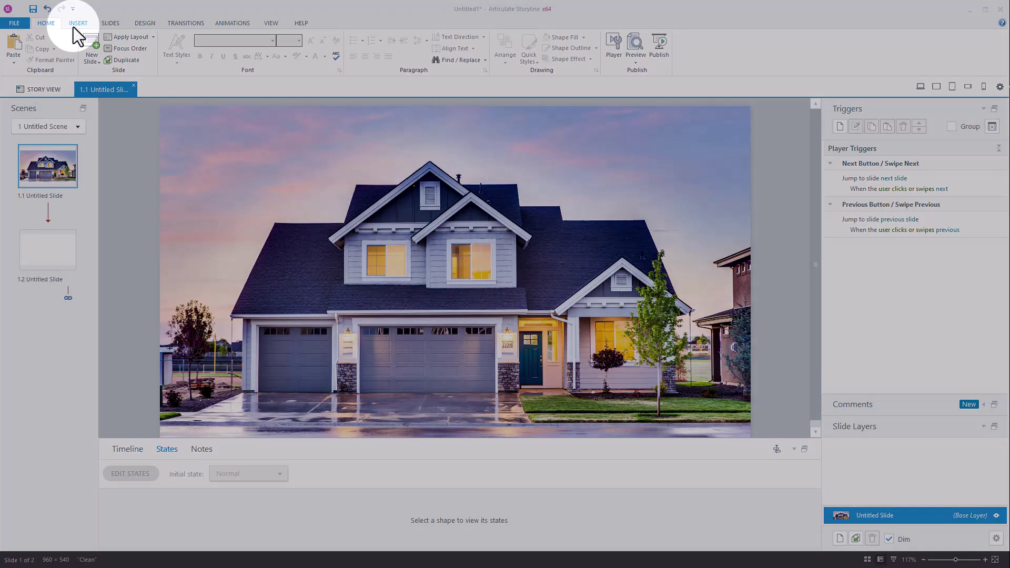
# Step: Insert the numbered 20 marker into the sky at the upper left of the house
pyautogui.click(78, 23)
pyautogui.click(617, 47)
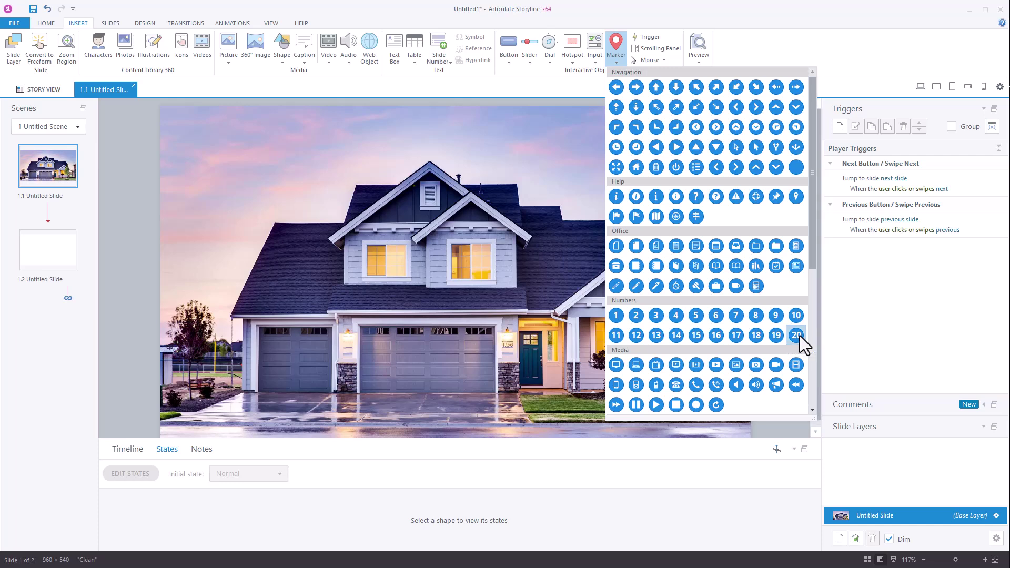
pyautogui.click(796, 335)
pyautogui.click(269, 183)
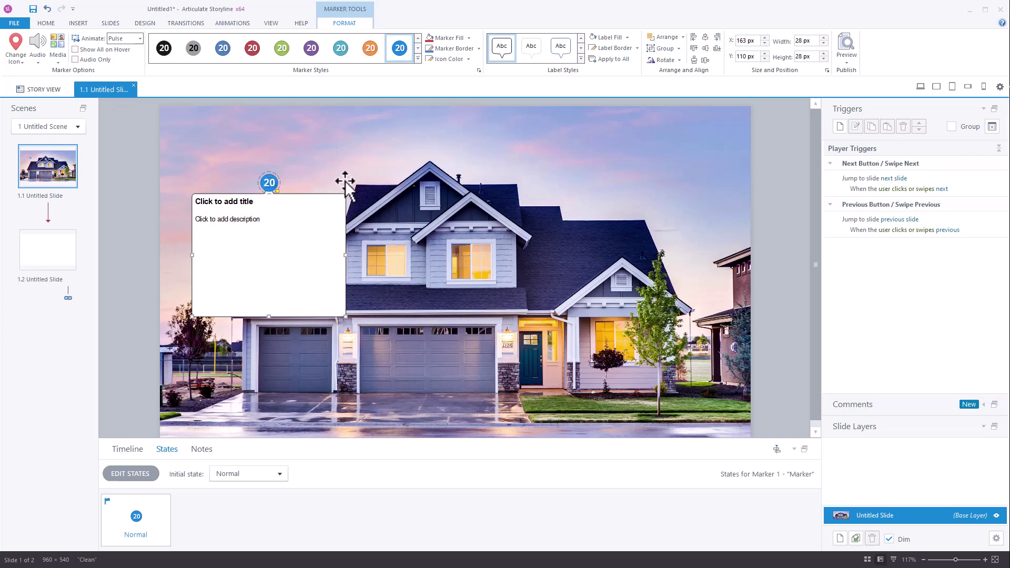
# Step: Deselect the 20 marker and place a plain blue circle marker near the roof peak
pyautogui.click(138, 170)
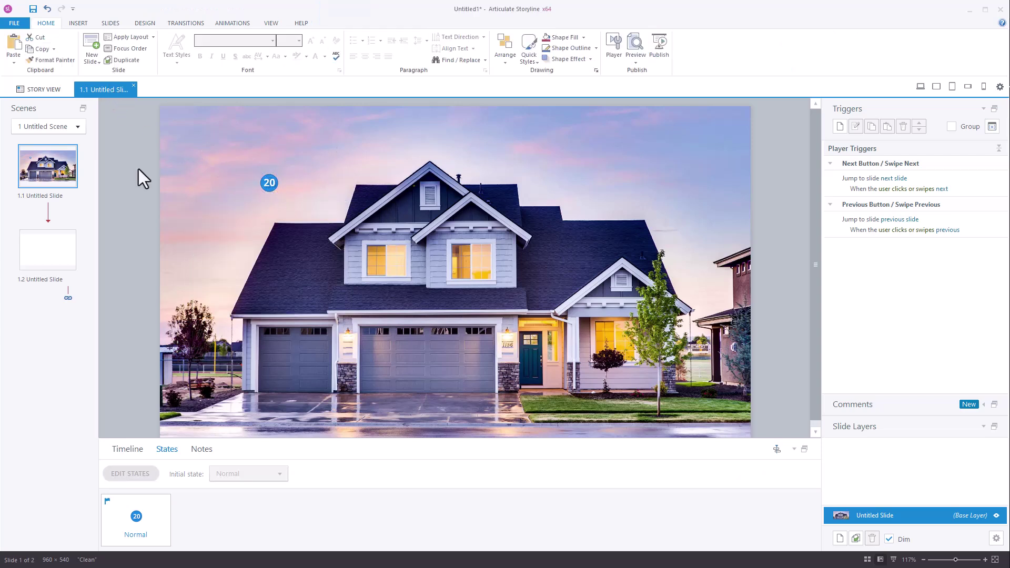
pyautogui.click(77, 25)
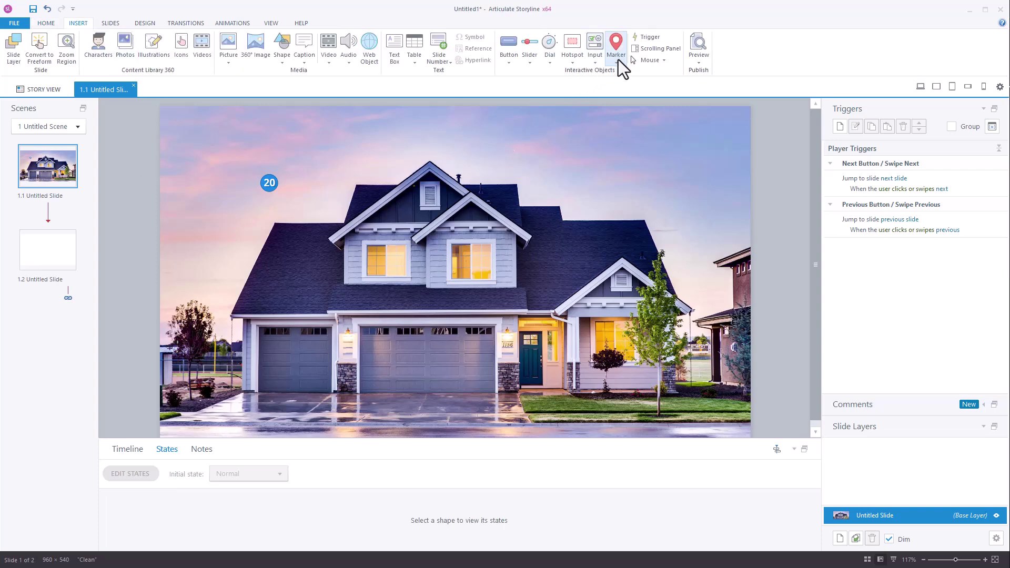
pyautogui.click(618, 59)
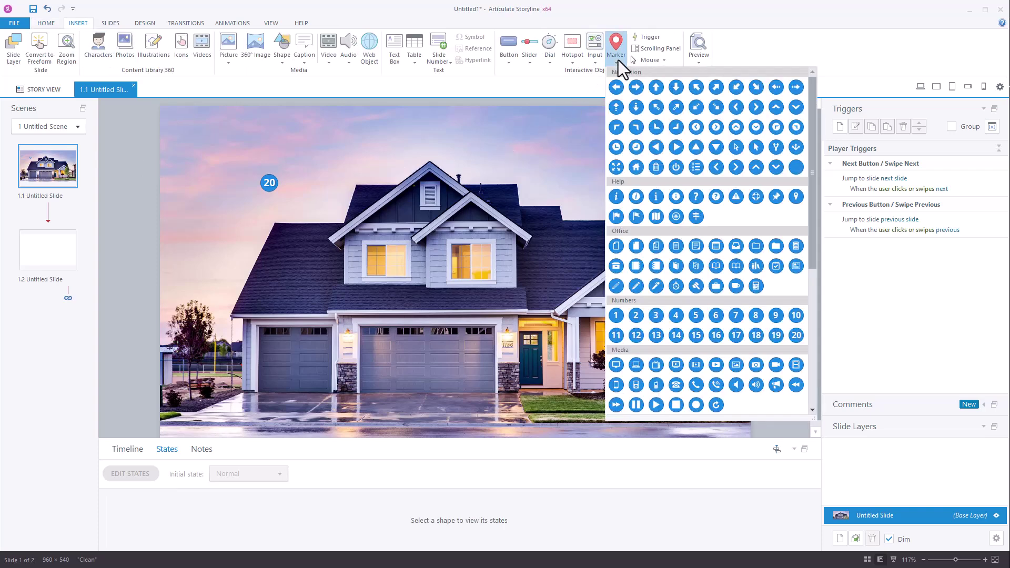
pyautogui.click(798, 168)
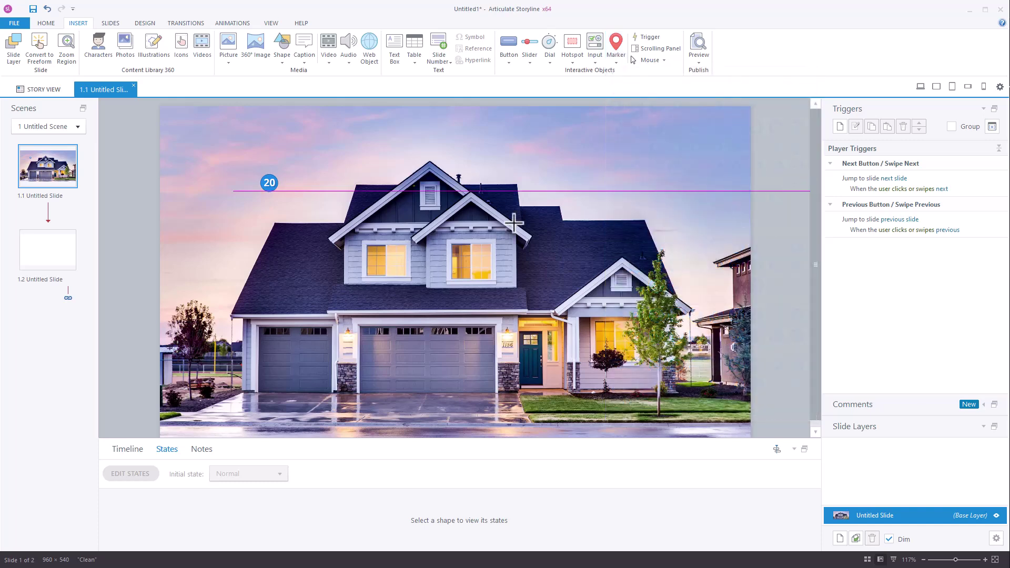
pyautogui.click(398, 183)
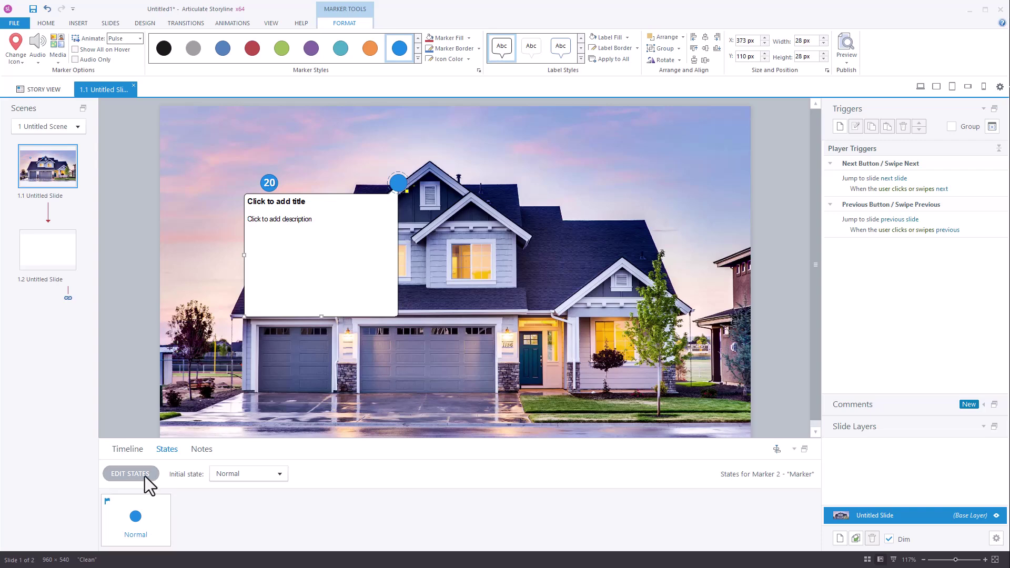
# Step: In the roof marker's Normal state, add a '21' text box and drag it onto the marker
pyautogui.doubleClick(162, 508)
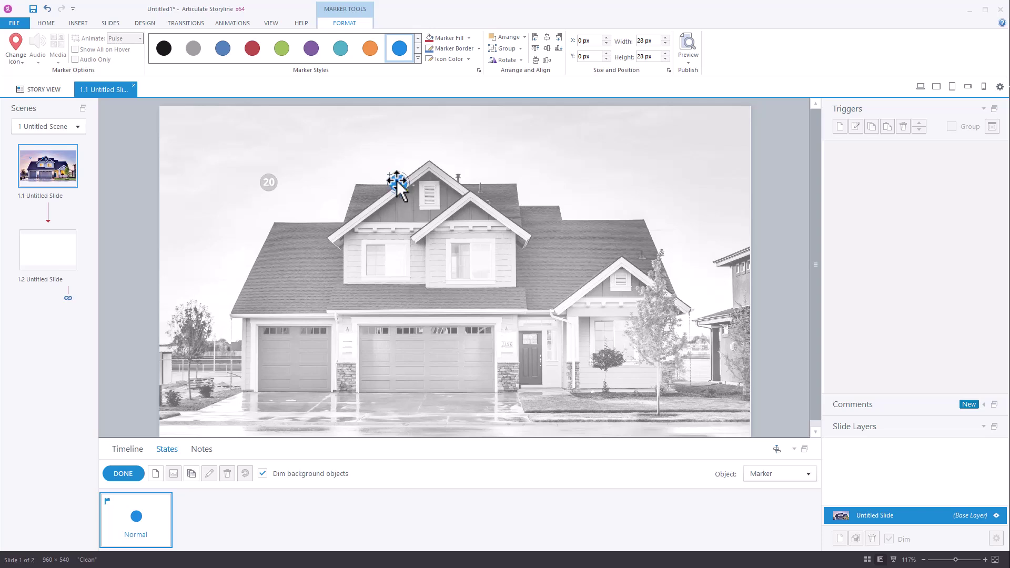
pyautogui.click(77, 23)
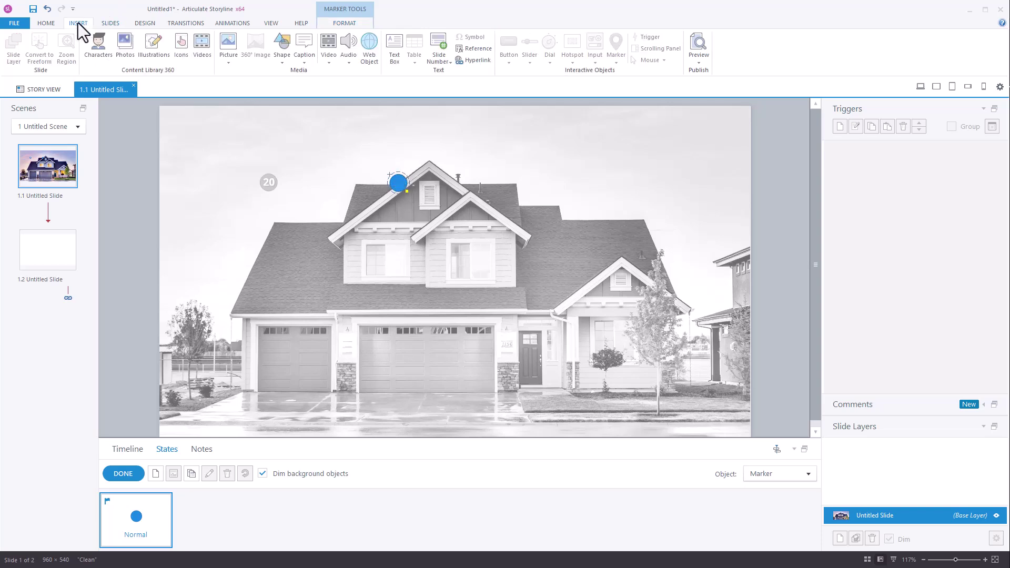
pyautogui.click(398, 55)
pyautogui.click(387, 172)
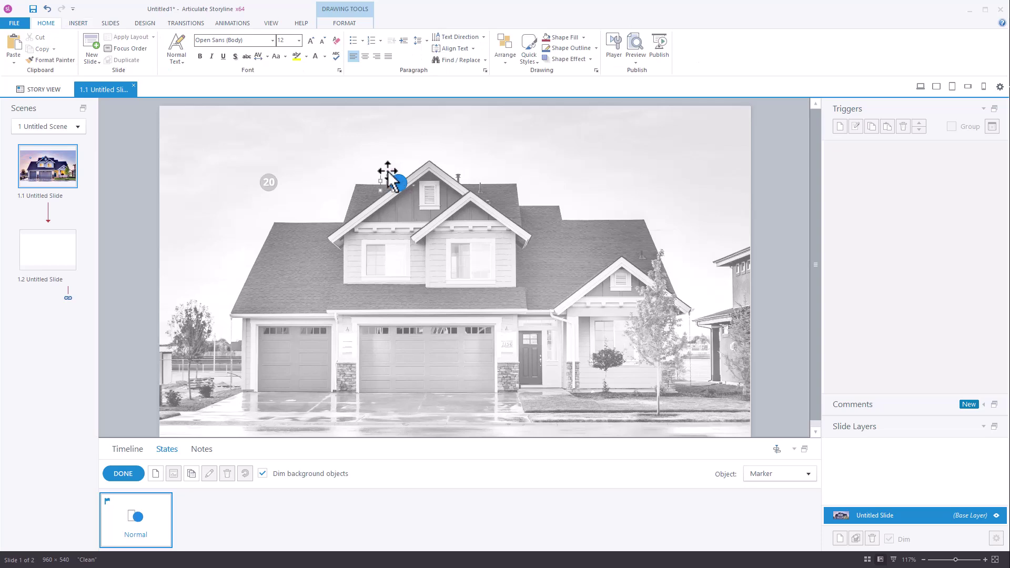
pyautogui.write('21')
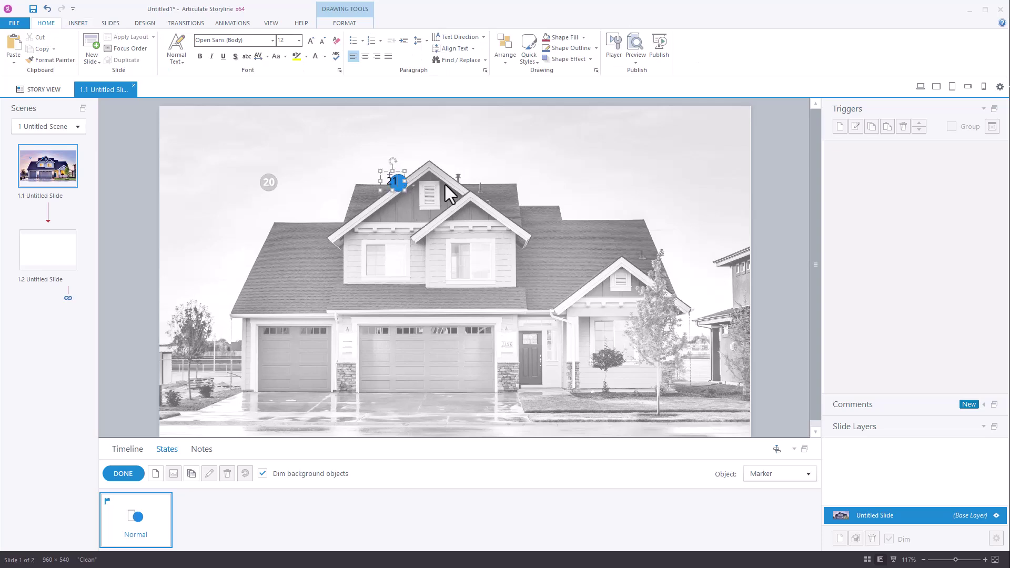
pyautogui.moveTo(408, 176); pyautogui.dragTo(420, 174)
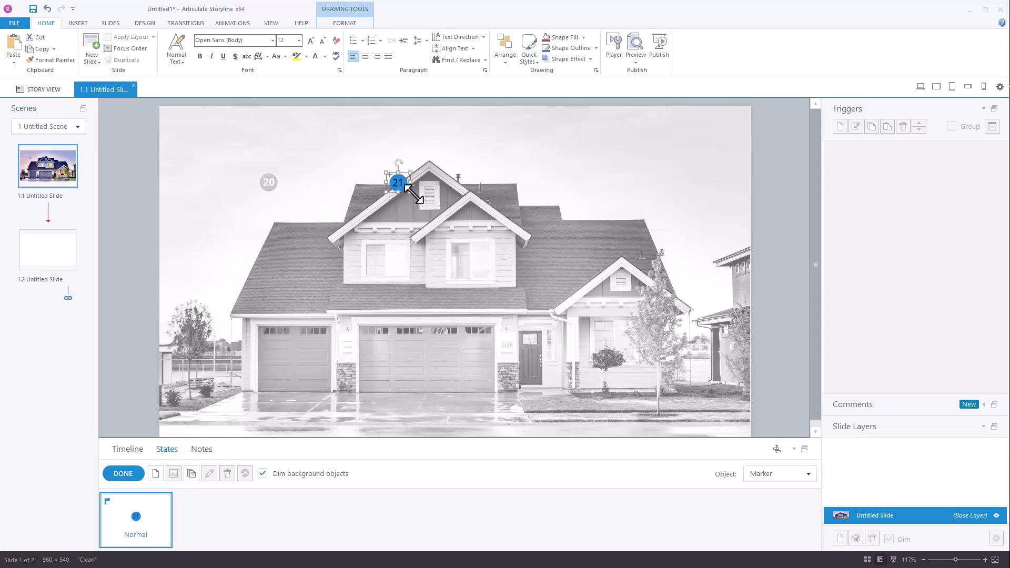
# Step: Set the 21 text box's left, right, top and bottom margins to 1px, with Do not autofit
pyautogui.doubleClick(403, 172)
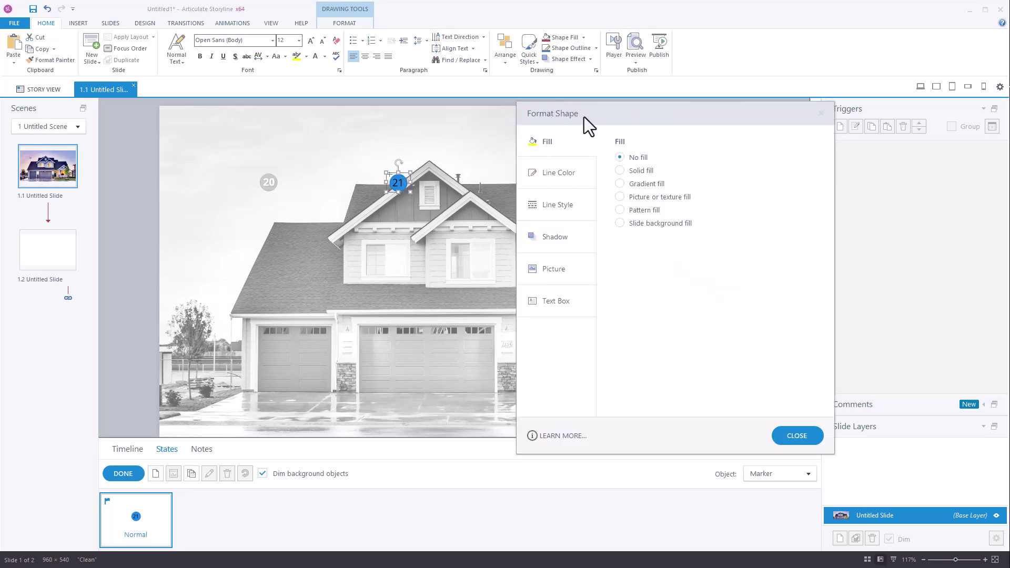
pyautogui.click(551, 310)
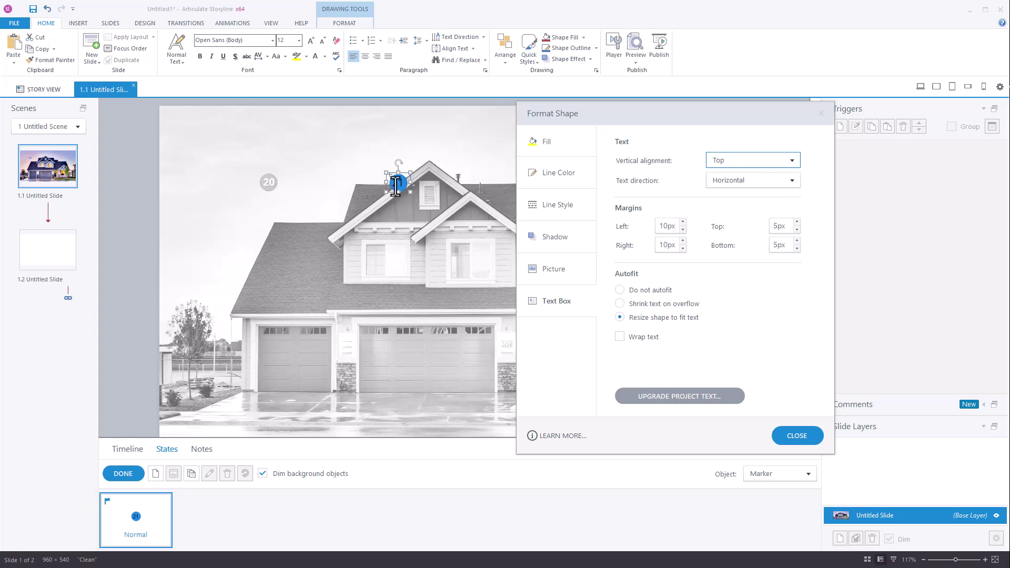
pyautogui.click(662, 226)
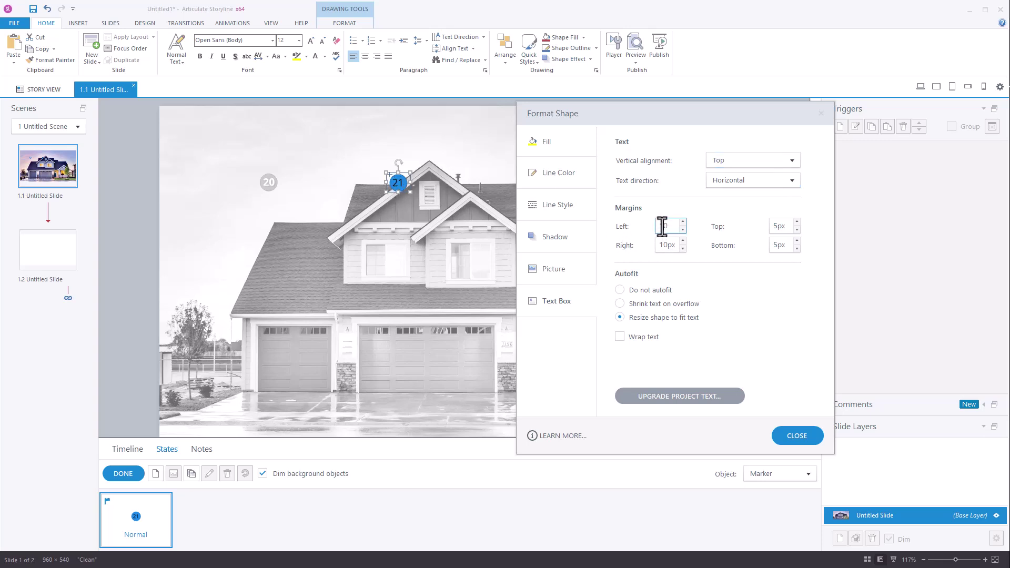
pyautogui.write('1')
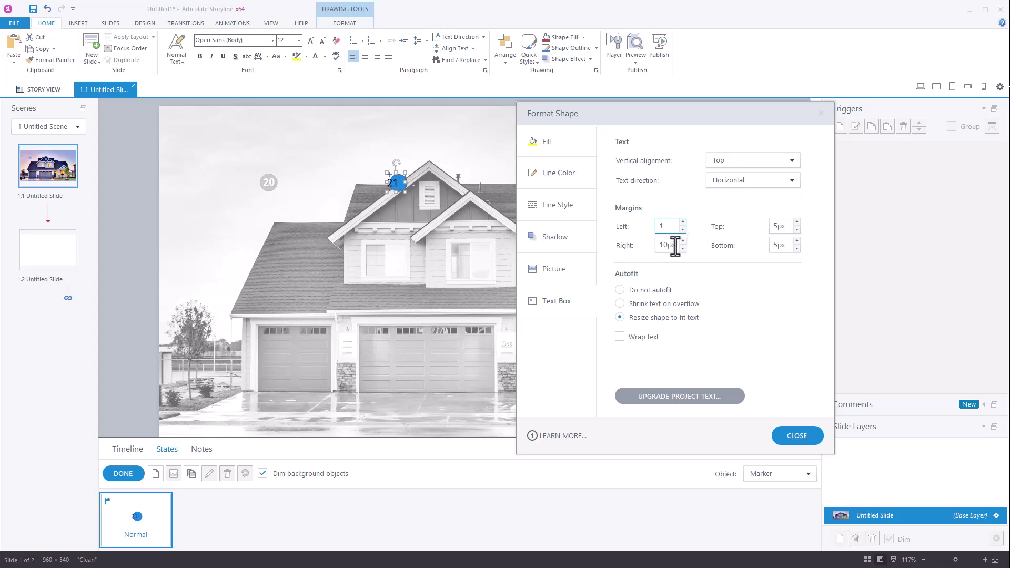
pyautogui.click(670, 245)
pyautogui.press('BackSpace')
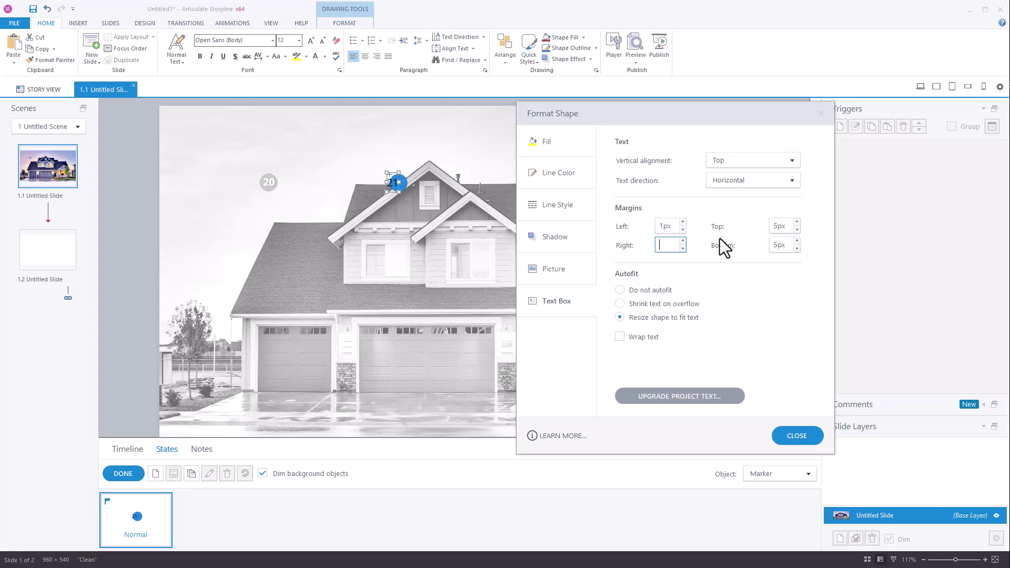
pyautogui.write('1')
pyautogui.click(771, 227)
pyautogui.write('1')
pyautogui.click(778, 245)
pyautogui.write('1')
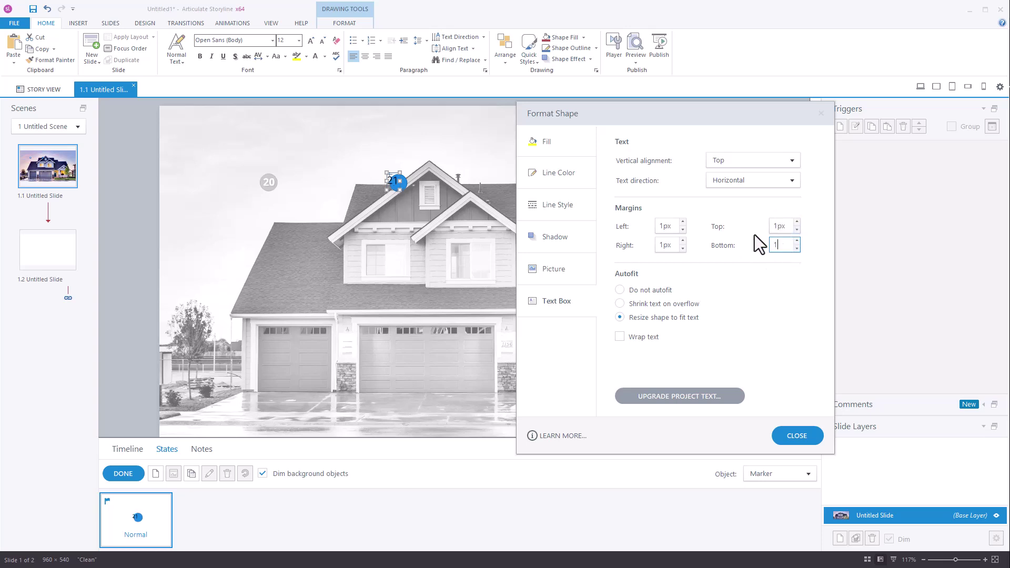
pyautogui.click(621, 291)
# Step: Nudge the 21 label into place on the marker and centre its text horizontally
pyautogui.click(798, 436)
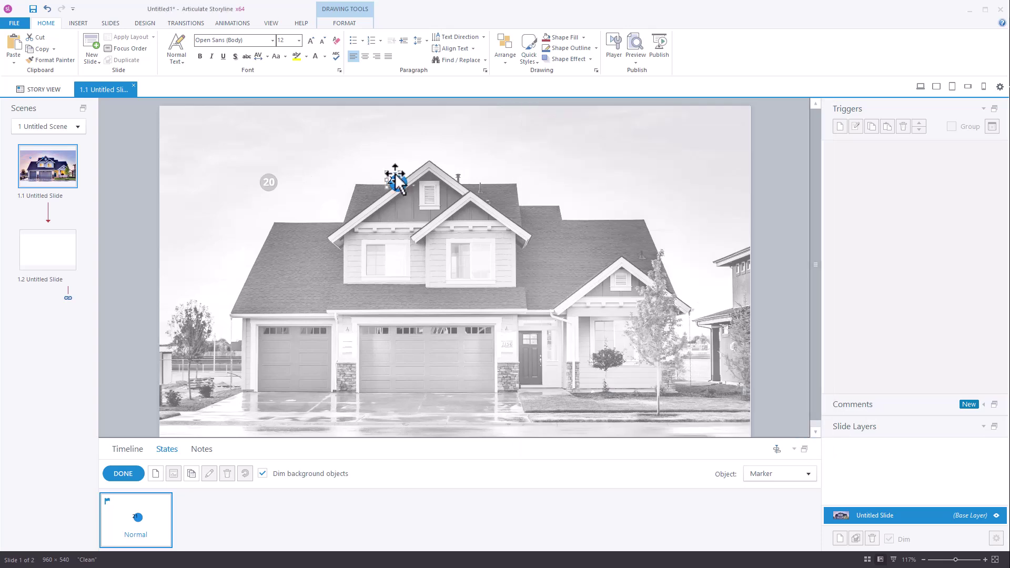
pyautogui.moveTo(400, 184); pyautogui.dragTo(401, 178)
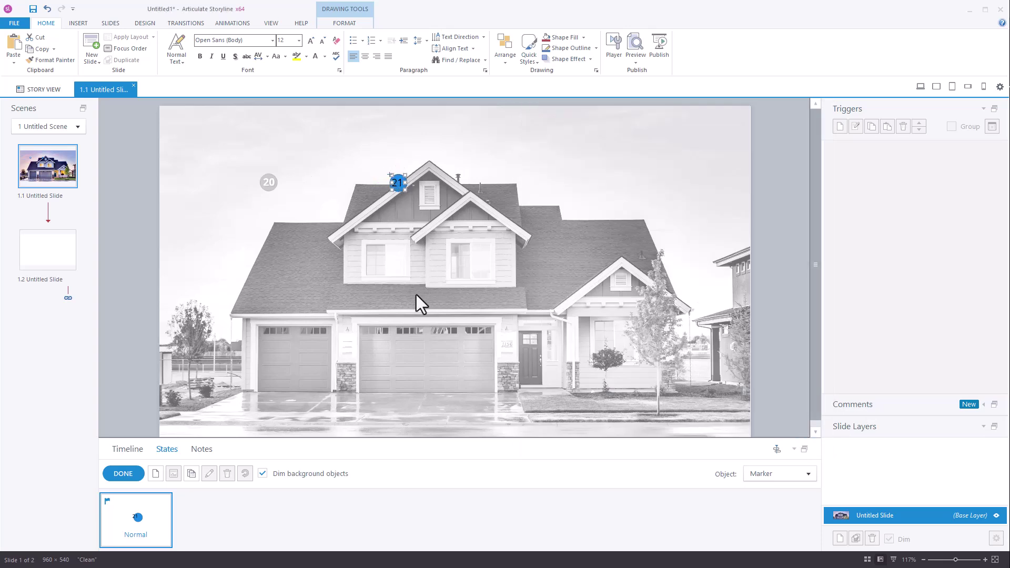
pyautogui.keyDown('ctrl'); pyautogui.scroll(2, 398, 184); pyautogui.keyUp('ctrl')
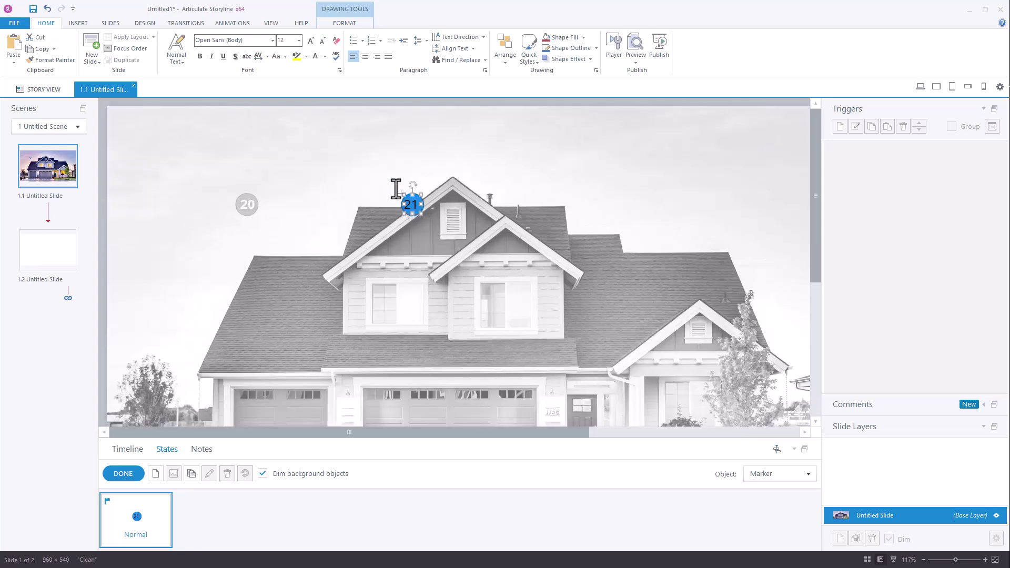
pyautogui.keyDown('ctrl'); pyautogui.scroll(3, 397, 184); pyautogui.keyUp('ctrl')
pyautogui.click(719, 308)
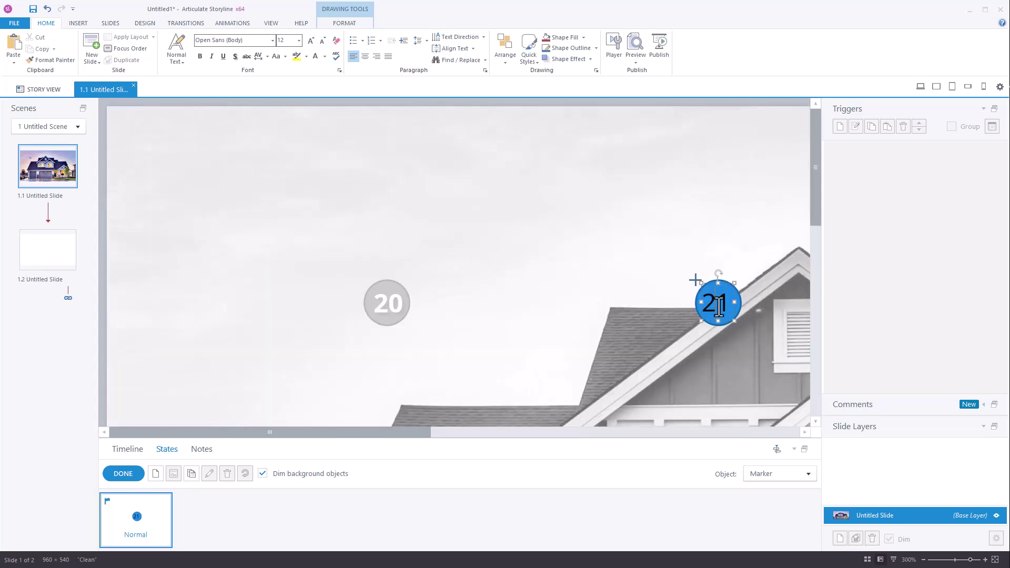
pyautogui.click(367, 57)
pyautogui.press('Escape')
# Step: Set the 21 marker's vertical text alignment to Middle in Format Shape
pyautogui.click(728, 283)
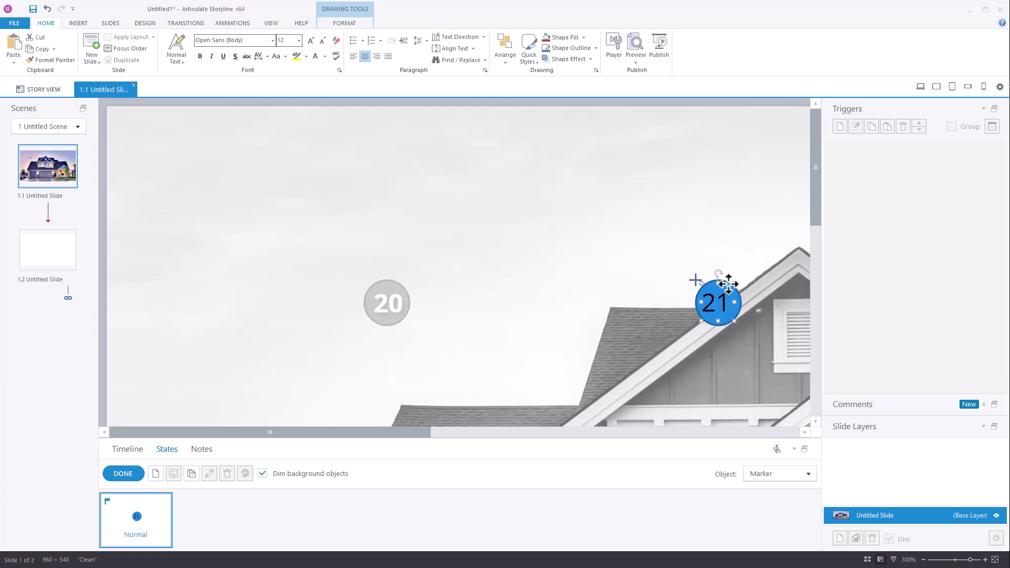
pyautogui.doubleClick(728, 283)
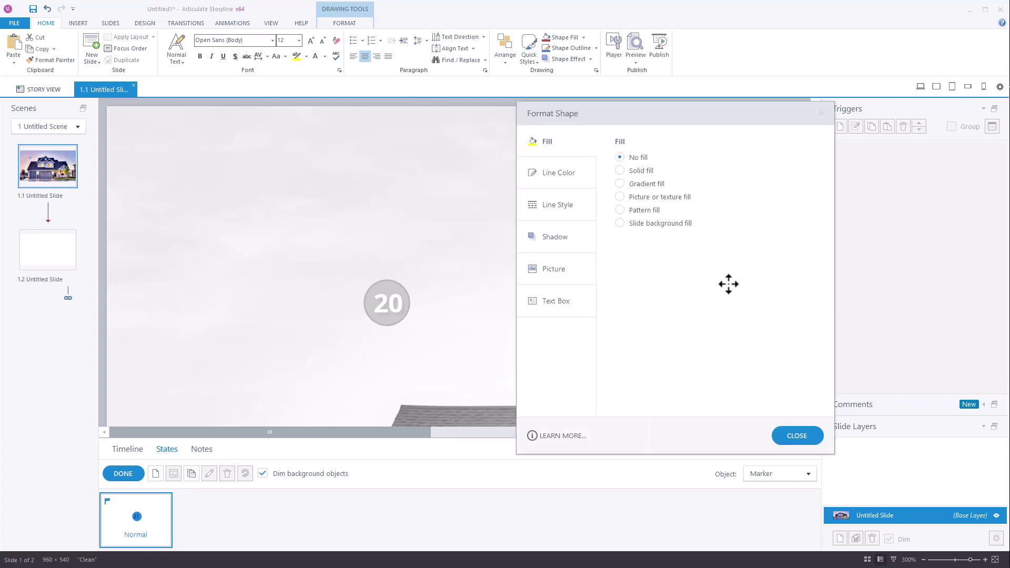
pyautogui.click(561, 309)
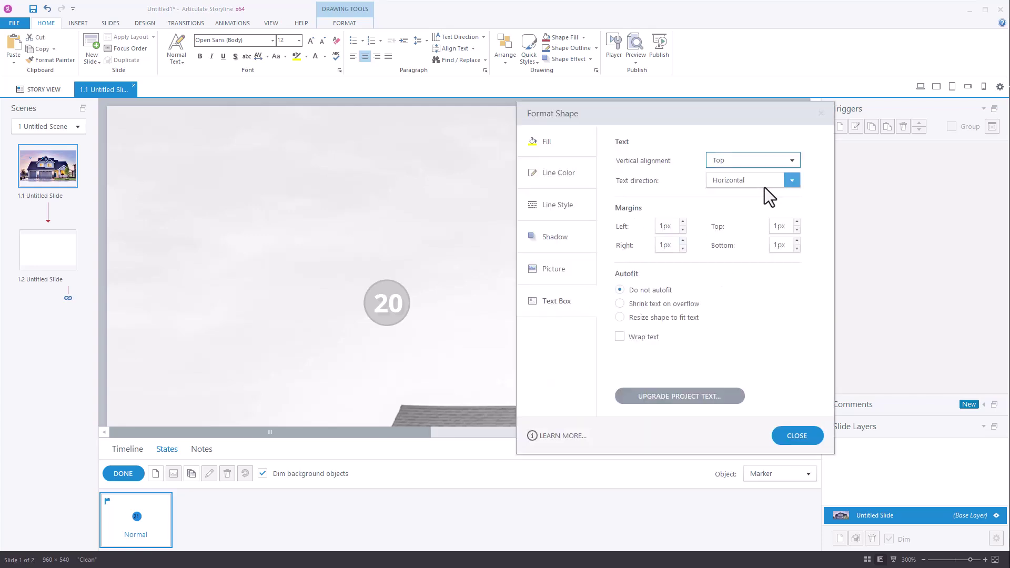
pyautogui.click(789, 160)
pyautogui.click(732, 190)
pyautogui.click(801, 437)
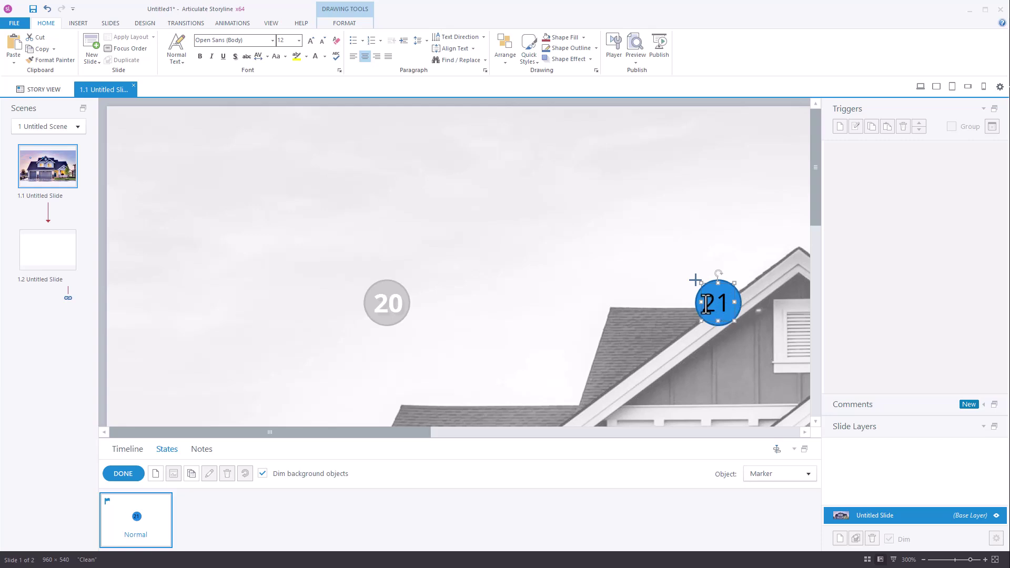
# Step: Apply Bold and Text Shadow to the 21 text, then deselect the marker
pyautogui.moveTo(708, 304); pyautogui.dragTo(716, 308)
pyautogui.click(199, 57)
pyautogui.click(236, 57)
pyautogui.click(503, 225)
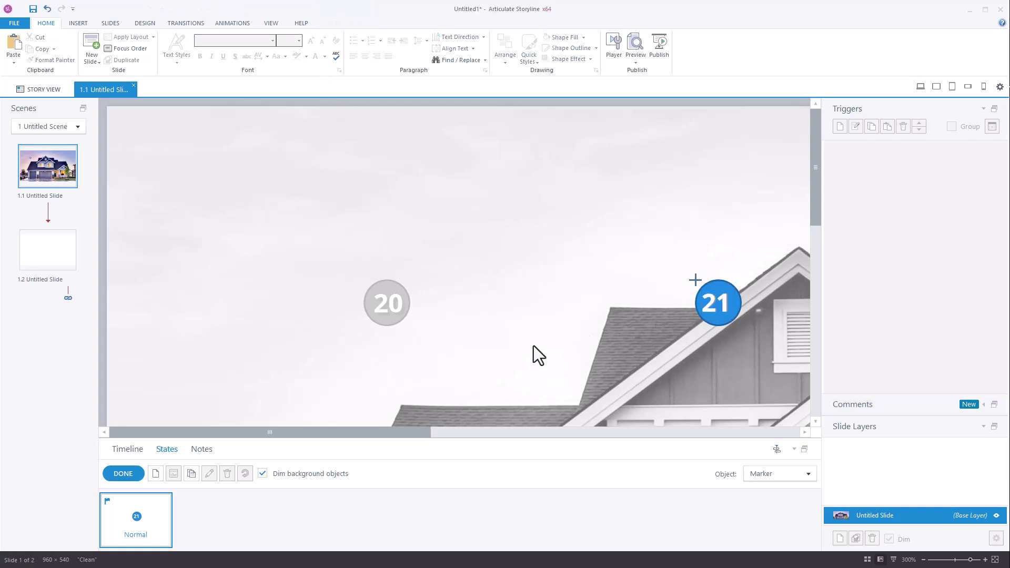
# Step: Exit state editing, Ctrl-drag a copy of the 21 marker, and edit the sky copy's states
pyautogui.click(124, 474)
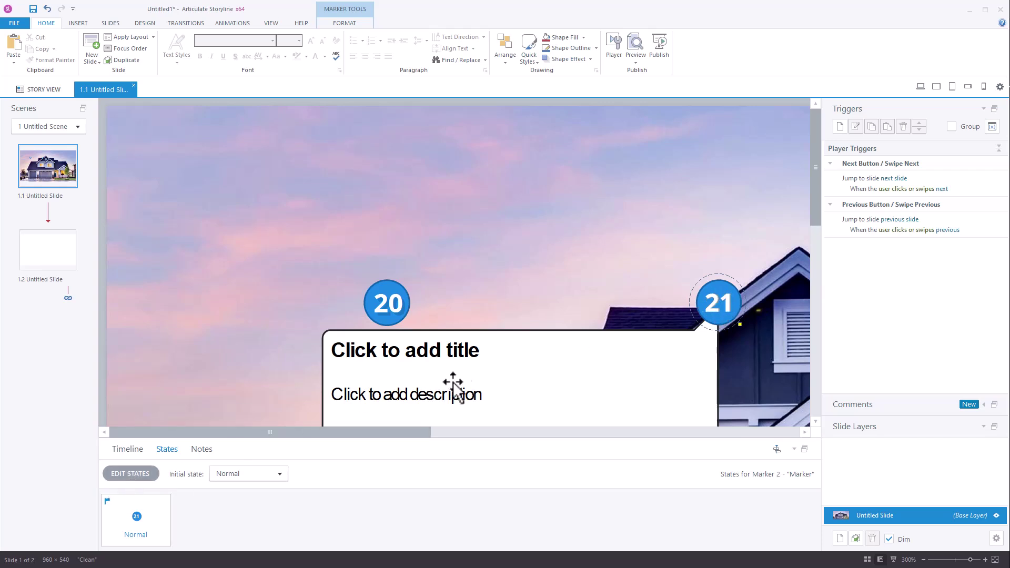
pyautogui.click(995, 560)
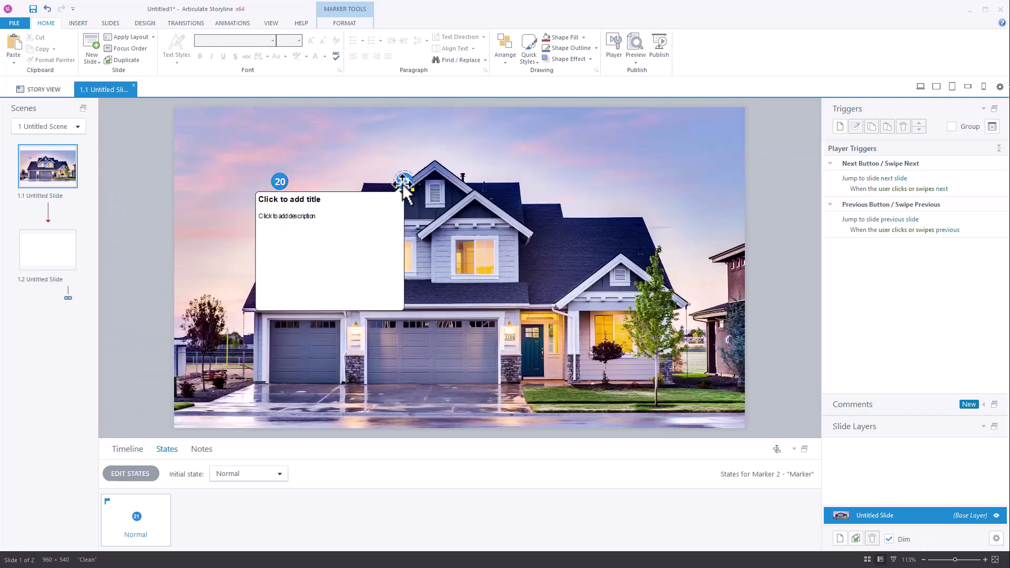
pyautogui.moveTo(403, 181)
pyautogui.mouseDown()
pyautogui.moveTo(575, 181)
pyautogui.moveTo(632, 252)
pyautogui.mouseUp()
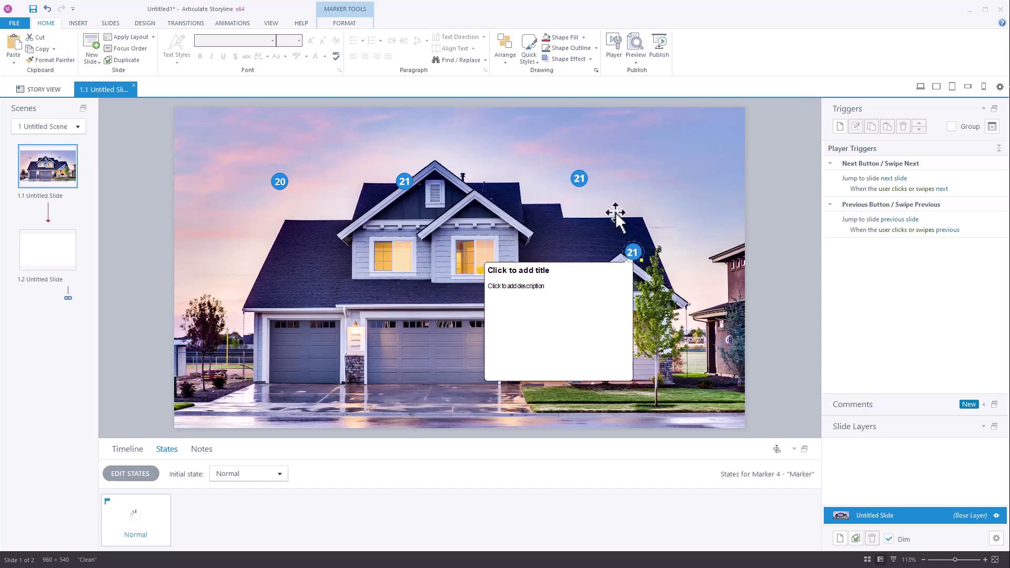
pyautogui.click(582, 179)
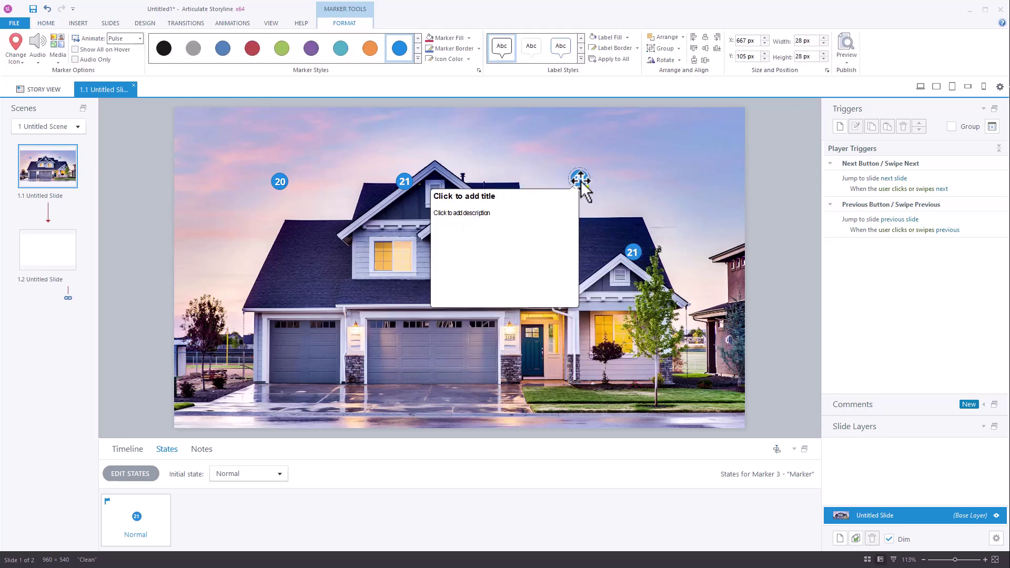
pyautogui.click(157, 521)
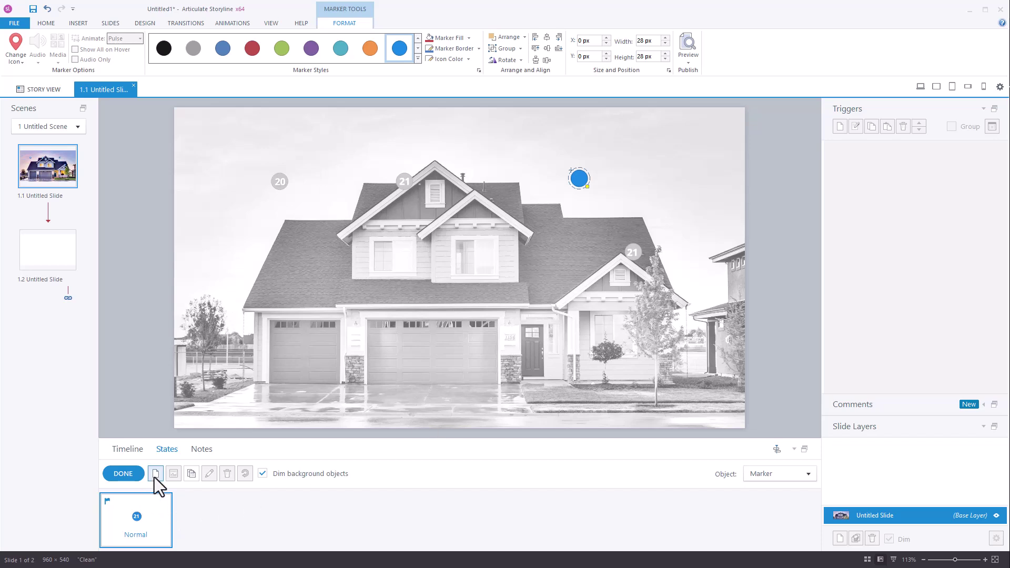
# Step: Change the sky marker's label text to 1 and finish state editing
pyautogui.click(611, 228)
pyautogui.click(578, 179)
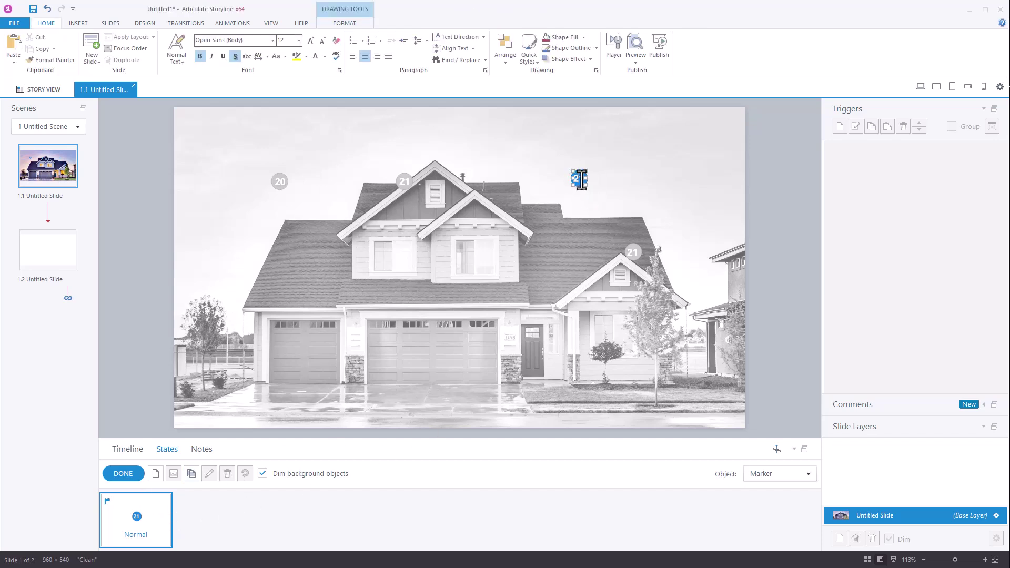
pyautogui.write('1')
pyautogui.click(597, 296)
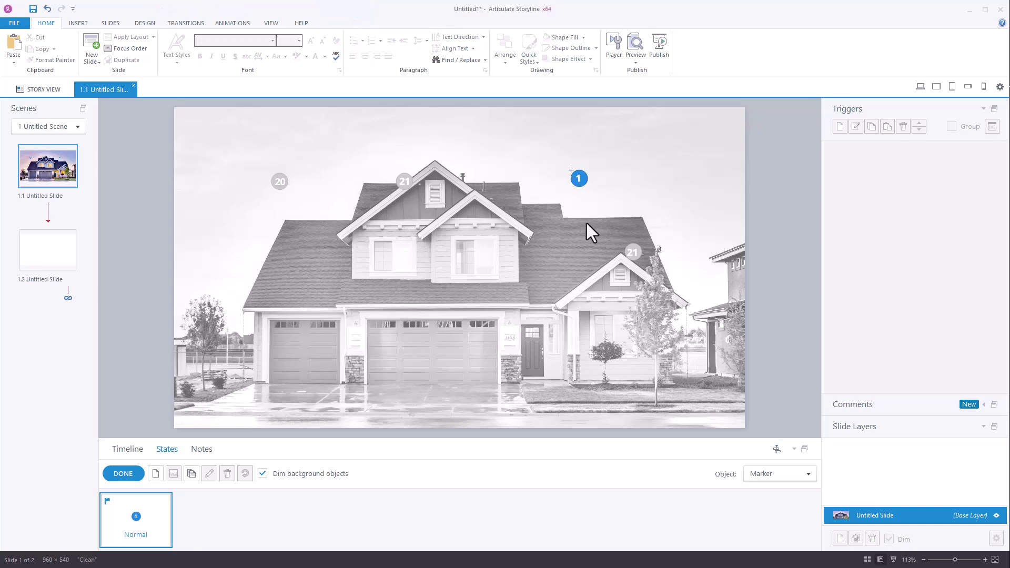
pyautogui.click(120, 476)
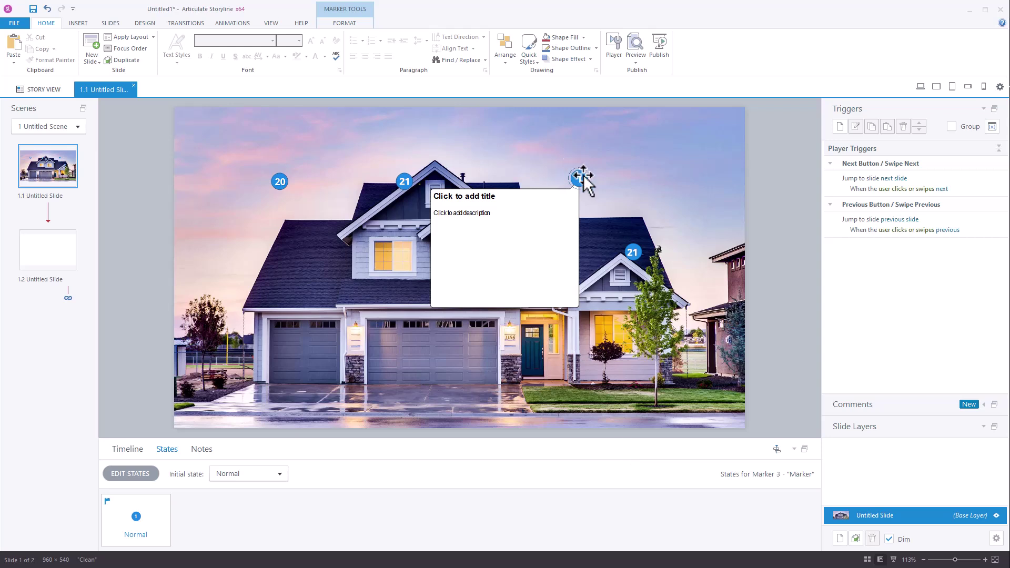
# Step: Resize marker 1 by its corner handle to about 42×42 px
pyautogui.click(632, 253)
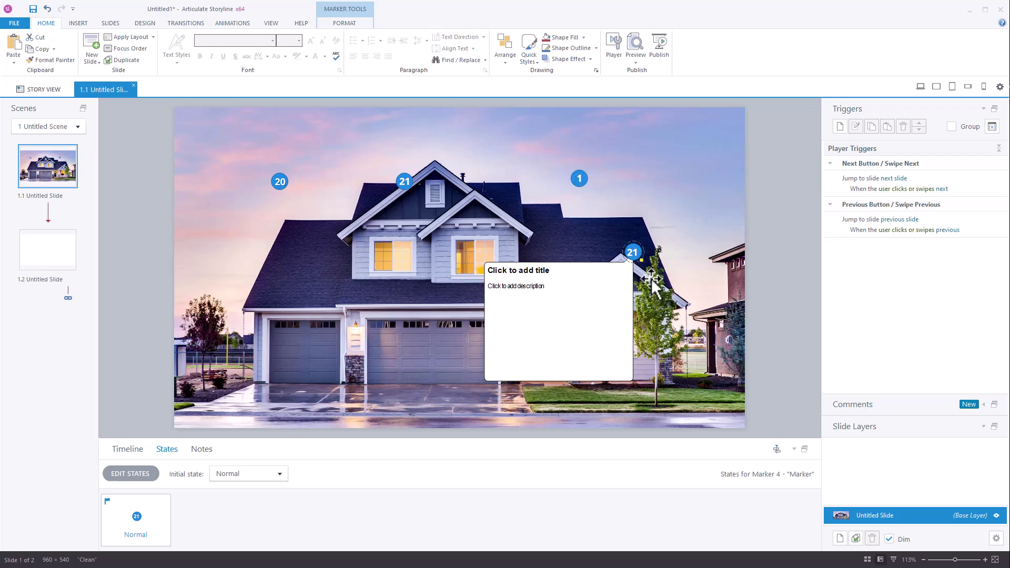
pyautogui.click(580, 180)
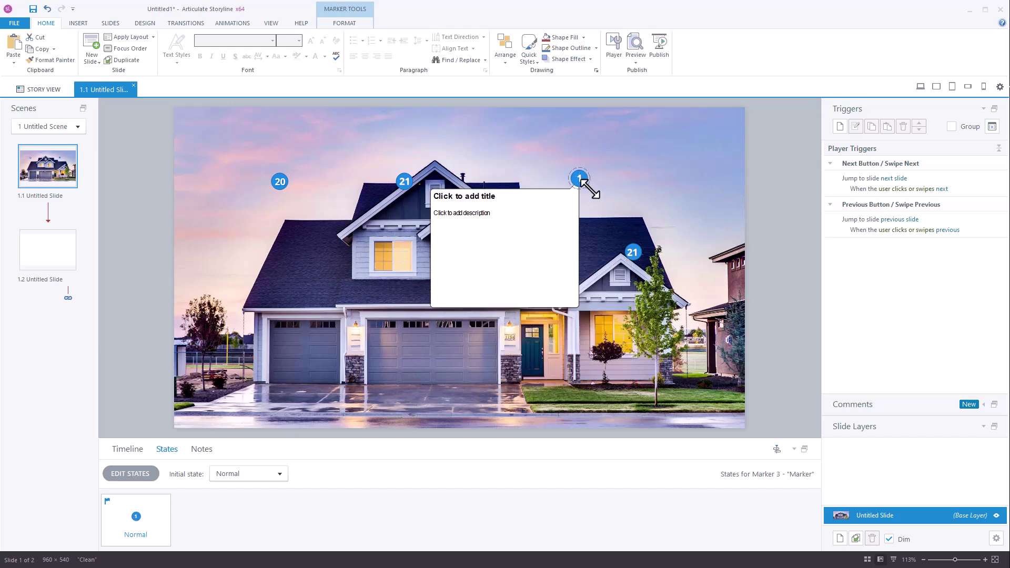
pyautogui.moveTo(594, 192); pyautogui.dragTo(604, 204)
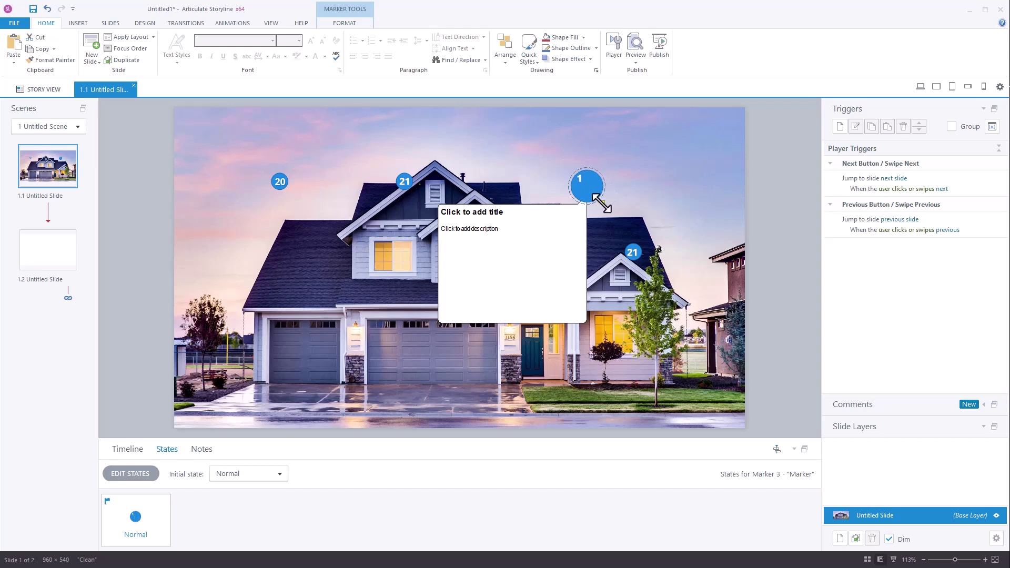
pyautogui.moveTo(603, 203); pyautogui.dragTo(596, 197)
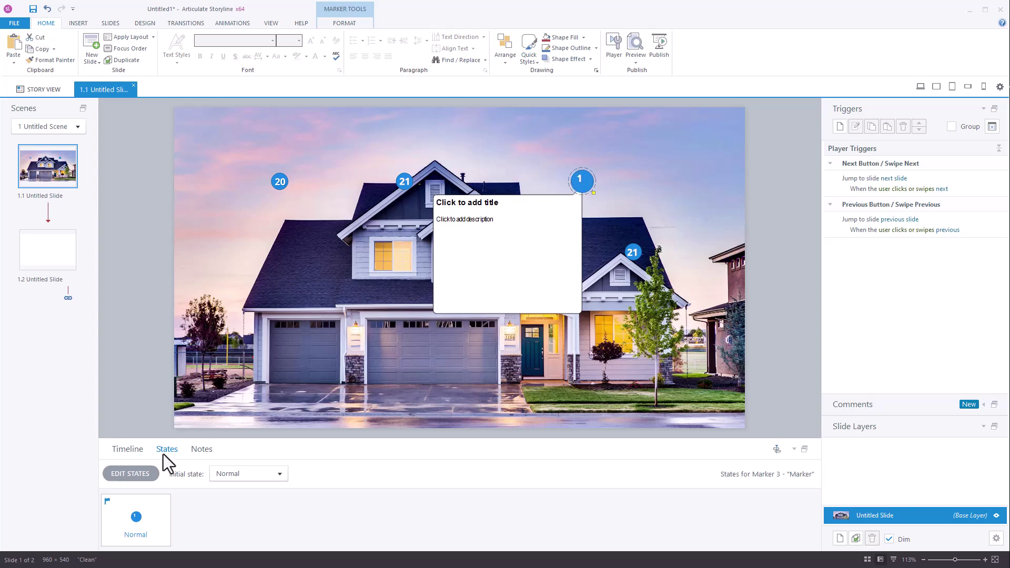
# Step: Reopen marker 1's Normal state and reposition its 1 label over the enlarged marker
pyautogui.doubleClick(137, 528)
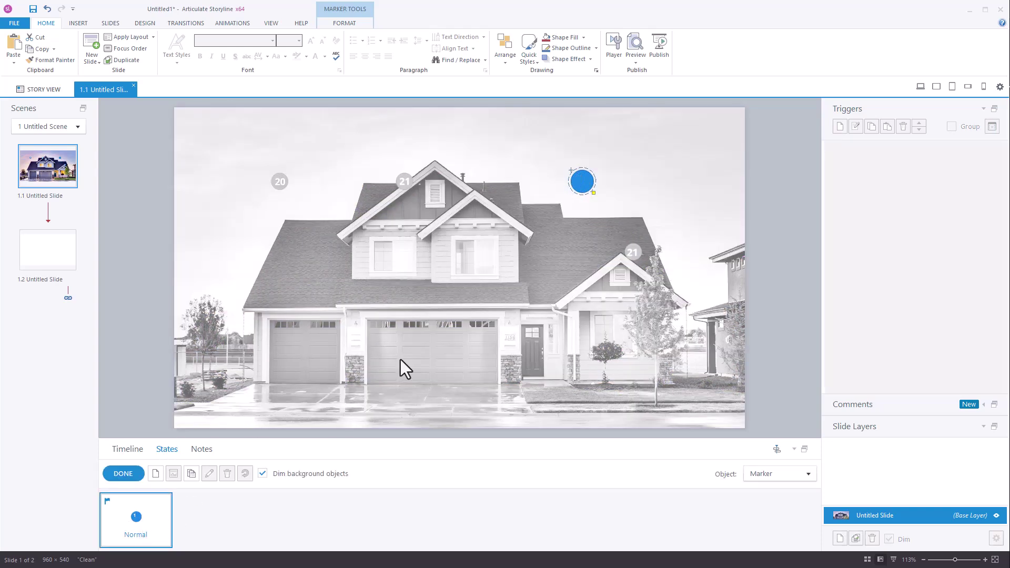
pyautogui.click(610, 213)
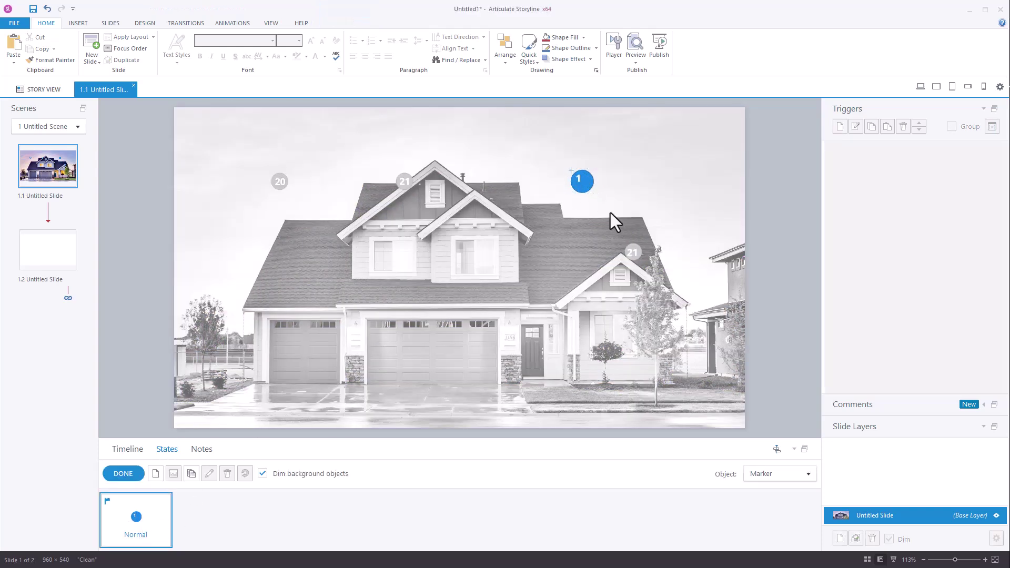
pyautogui.doubleClick(581, 180)
pyautogui.moveTo(581, 177); pyautogui.dragTo(588, 176)
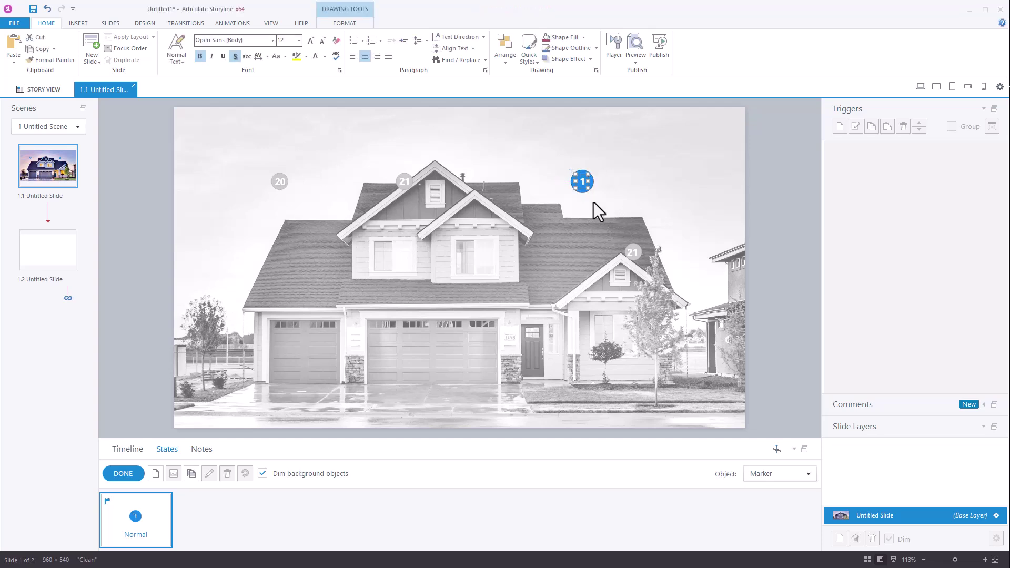
pyautogui.click(636, 189)
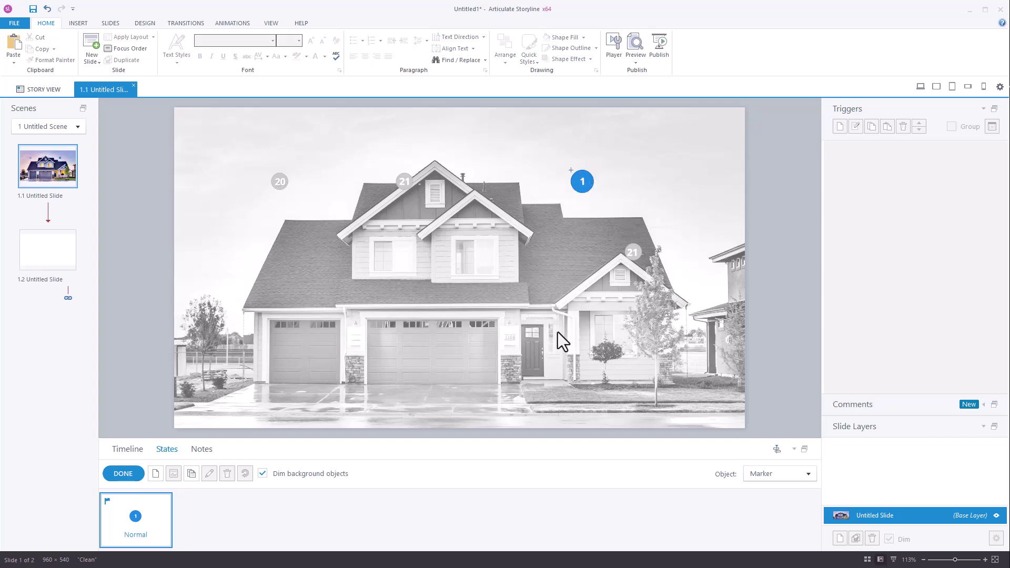